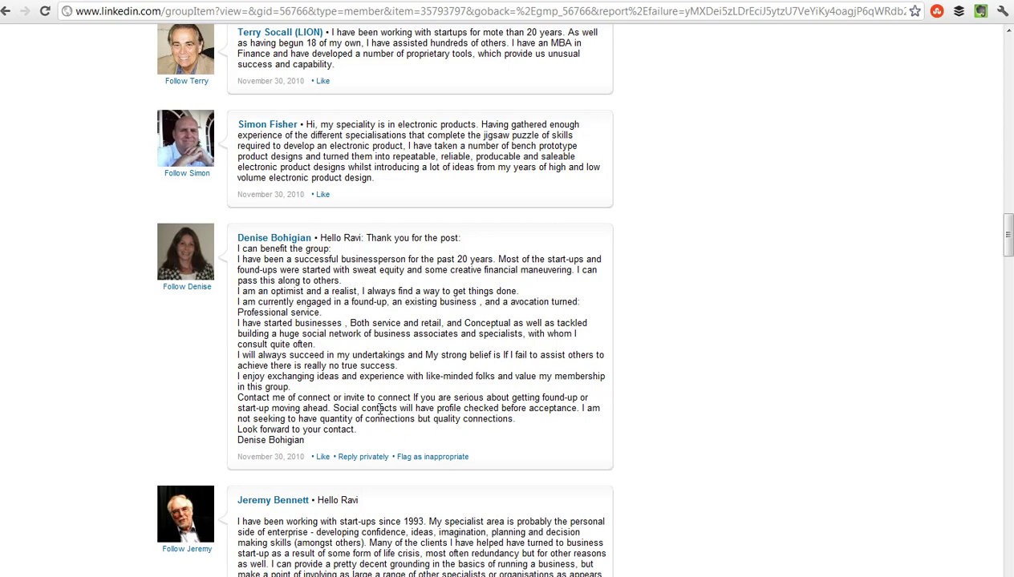
Return to the top of the discussion and scroll through the commenters' replies.
key("Home")
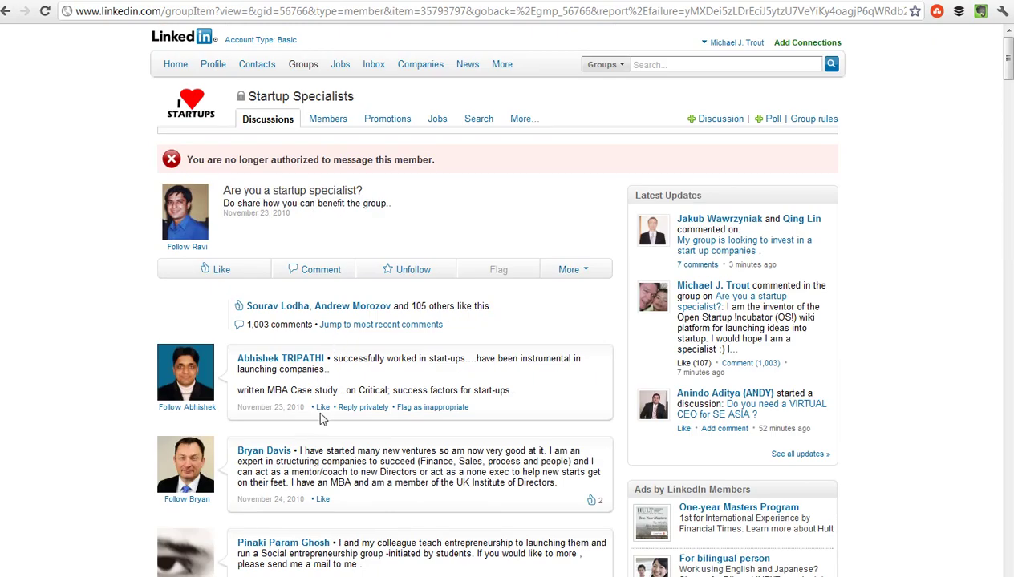
scroll(276, 385, "down", 1)
scroll(277, 385, "down", 5)
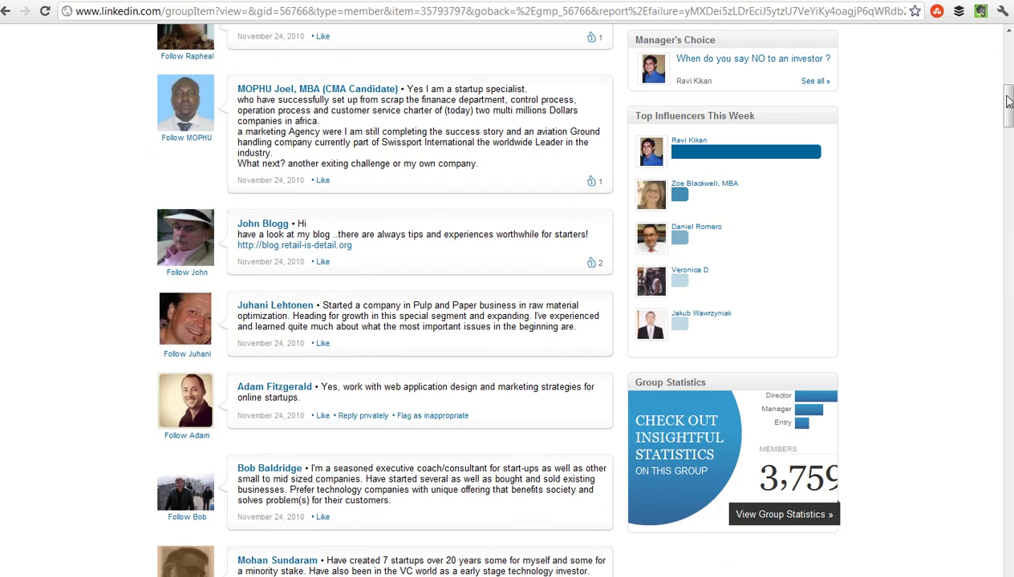
left_click(1007, 443)
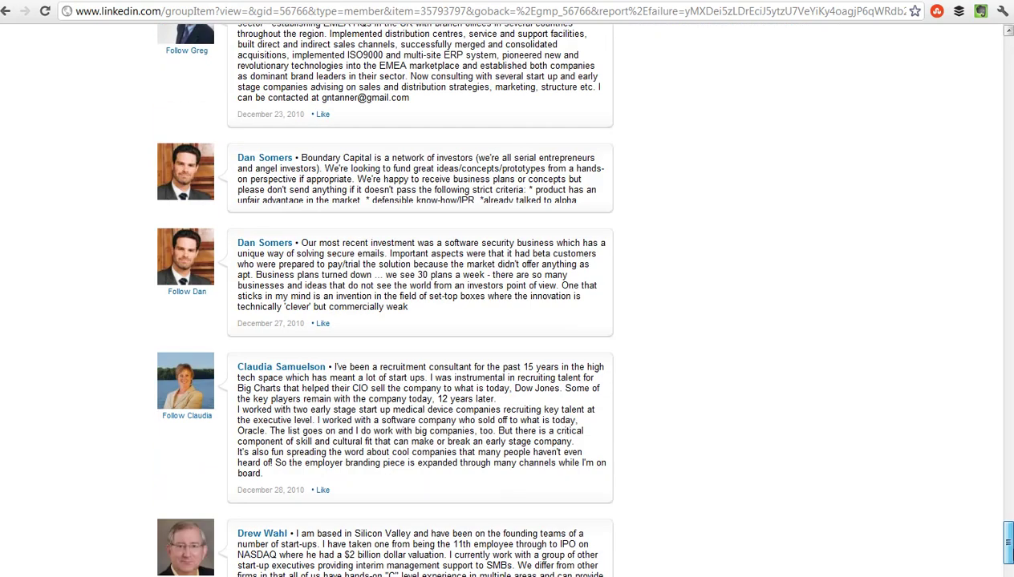
left_click(1008, 561)
left_click_drag(1008, 563, 1008, 498)
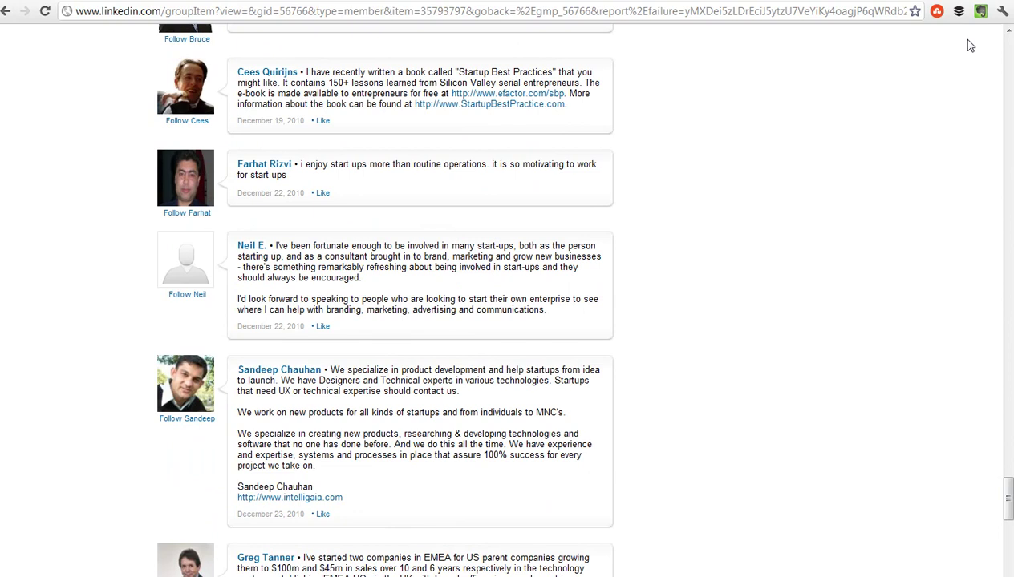
scroll(369, 339, "up", 10)
scroll(464, 278, "up", 2)
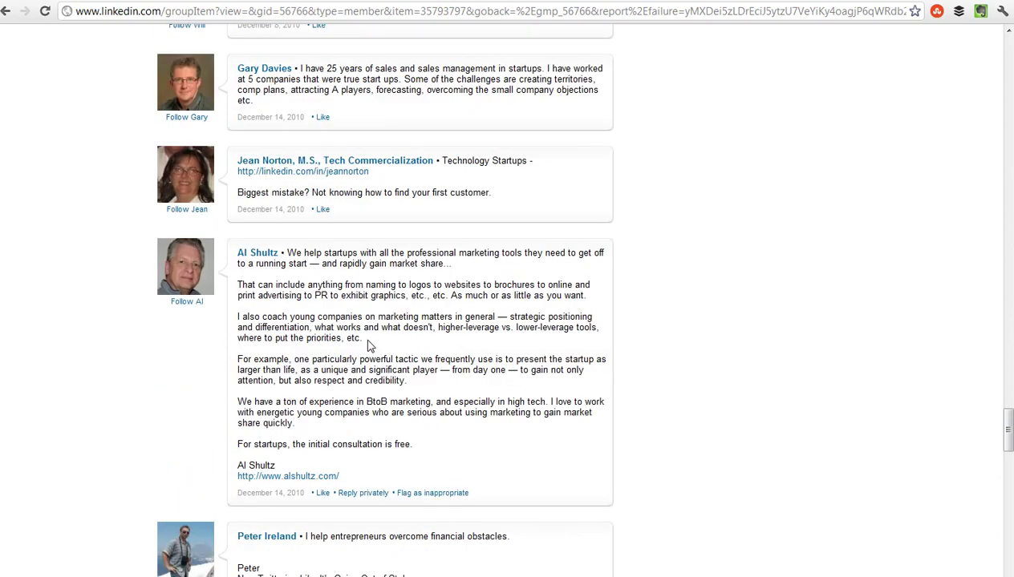
right_click(261, 255)
left_click(287, 262)
scroll(297, 465, "down", 3)
right_click(265, 325)
left_click(293, 338)
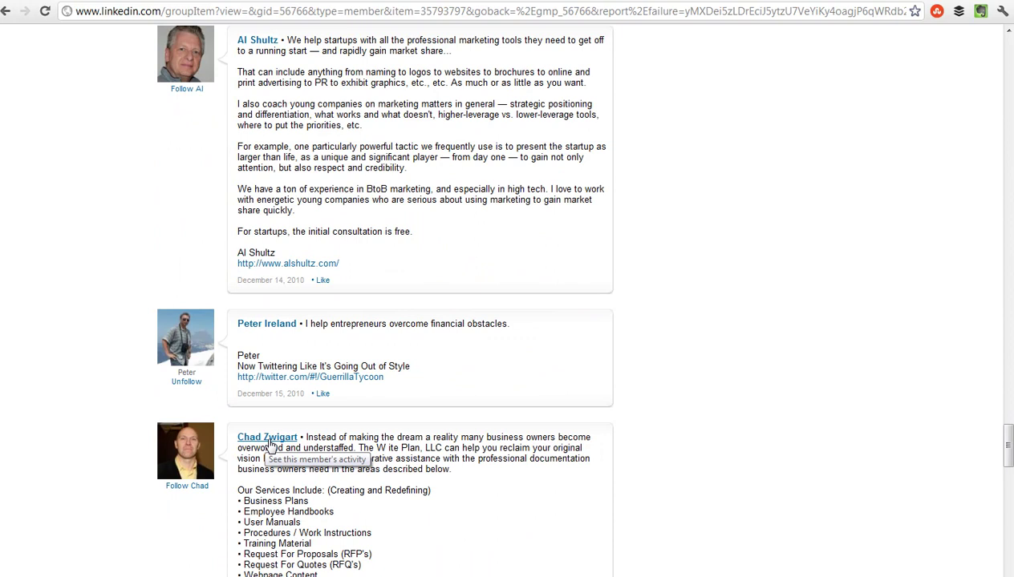
scroll(271, 444, "down", 7)
right_click(273, 215)
left_click(287, 224)
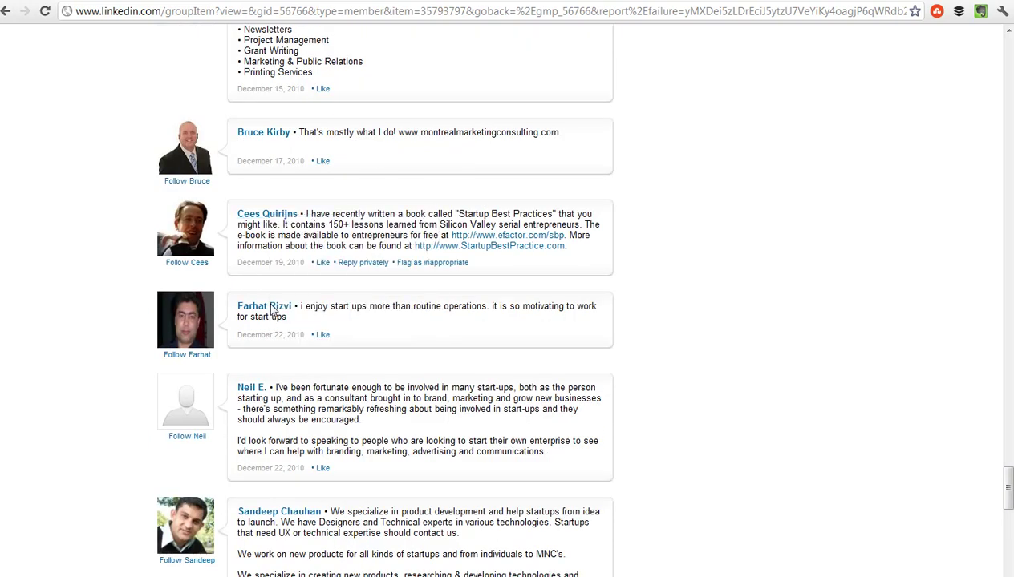
right_click(271, 309)
left_click(301, 319)
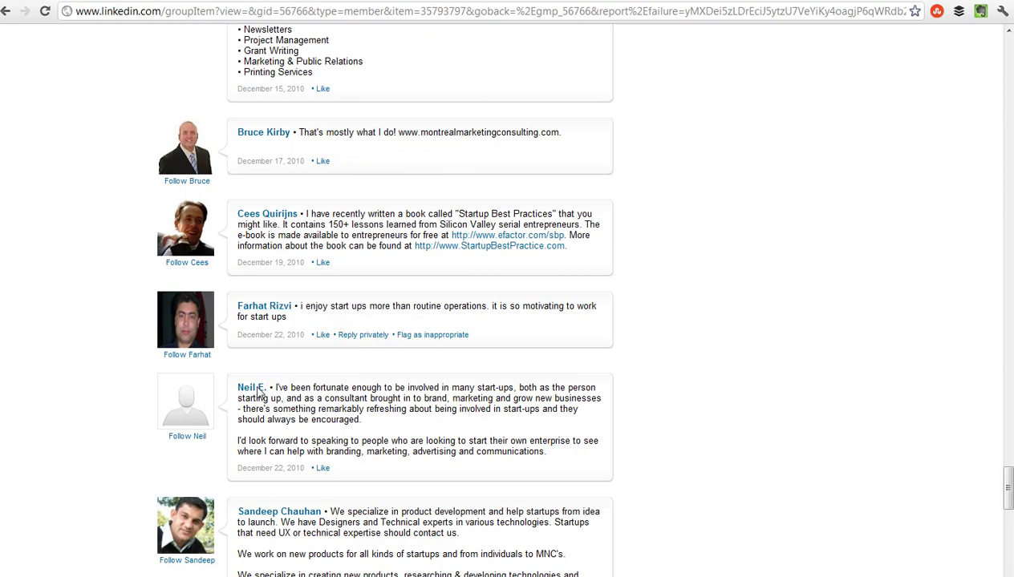
right_click(259, 391)
left_click(290, 399)
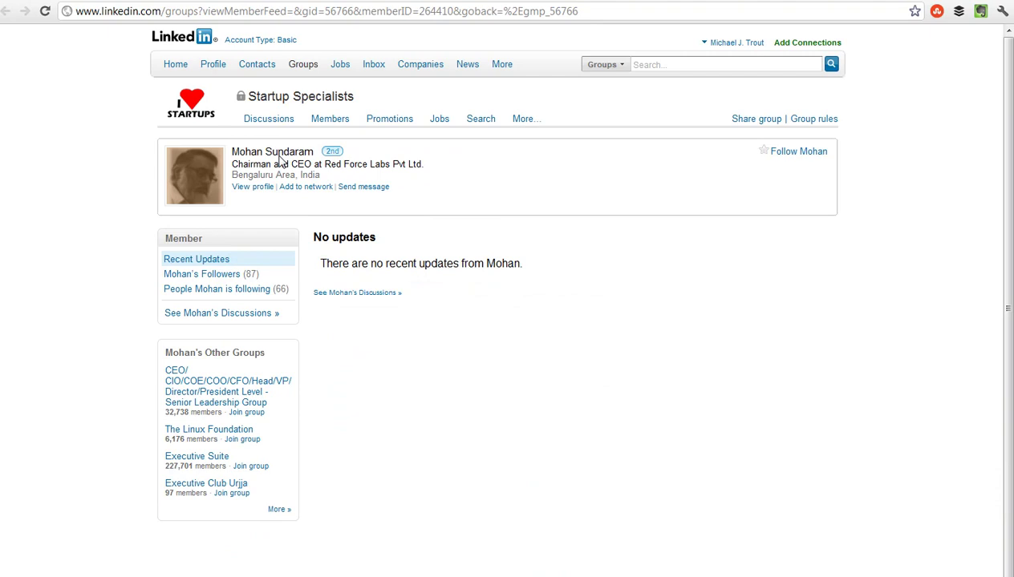
left_click(363, 186)
right_click(377, 195)
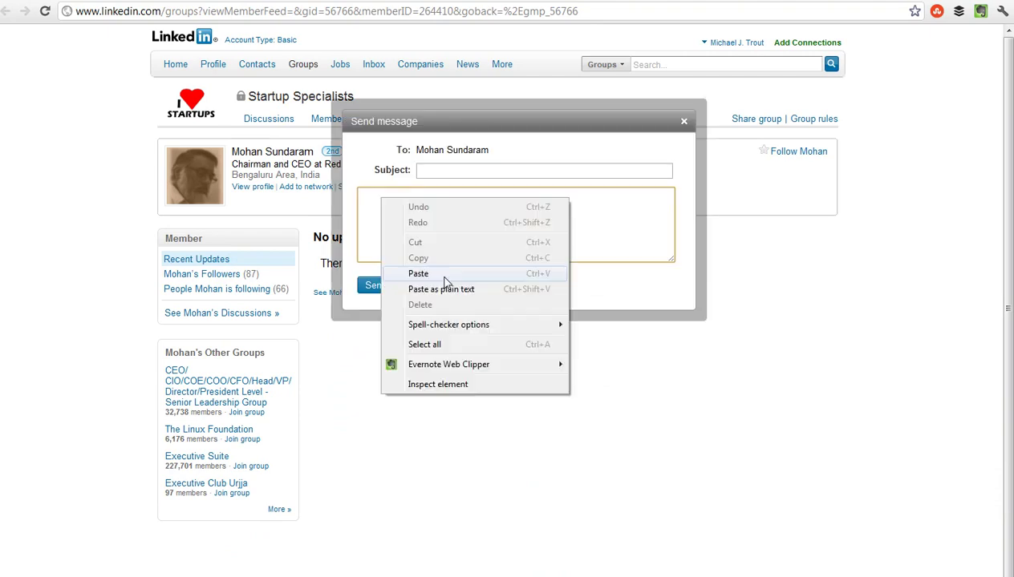
left_click(444, 271)
left_click(433, 173)
type("lo")
left_click(437, 189)
left_click_drag(667, 232, 669, 199)
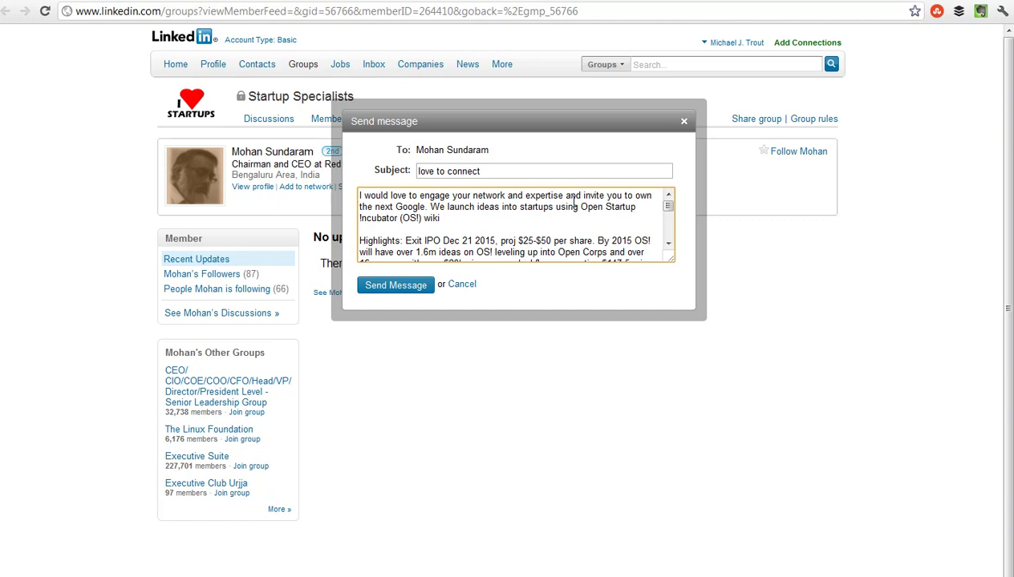
left_click(407, 290)
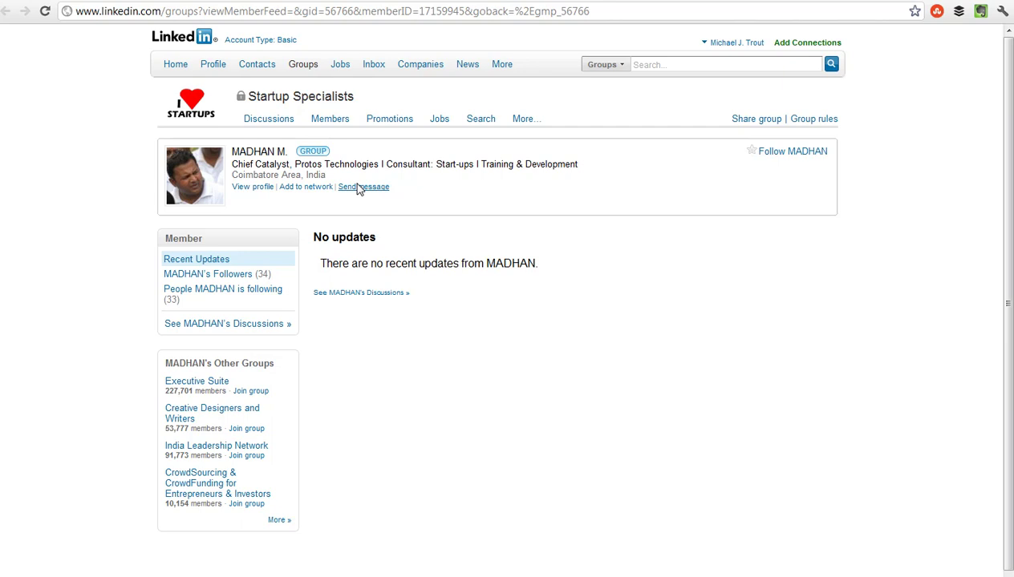
Send the next member the pasted pitch with subject 'love to connect'.
left_click(396, 210)
key("ctrl+v")
left_click(419, 170)
type("l")
left_click(416, 283)
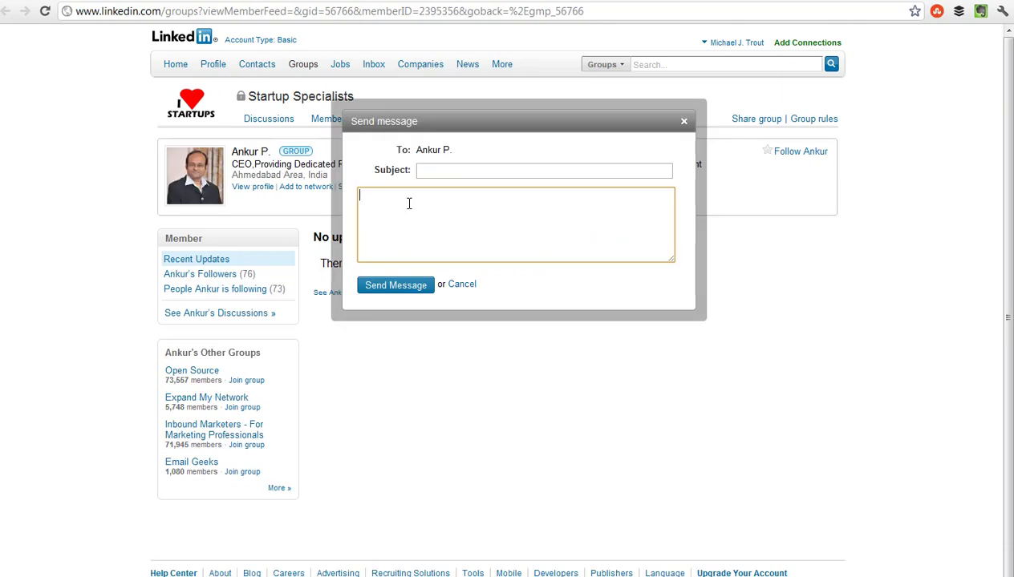
key("ctrl+v")
left_click(431, 174)
type("l")
left_click(440, 187)
left_click(392, 290)
mouse_move(256, 64)
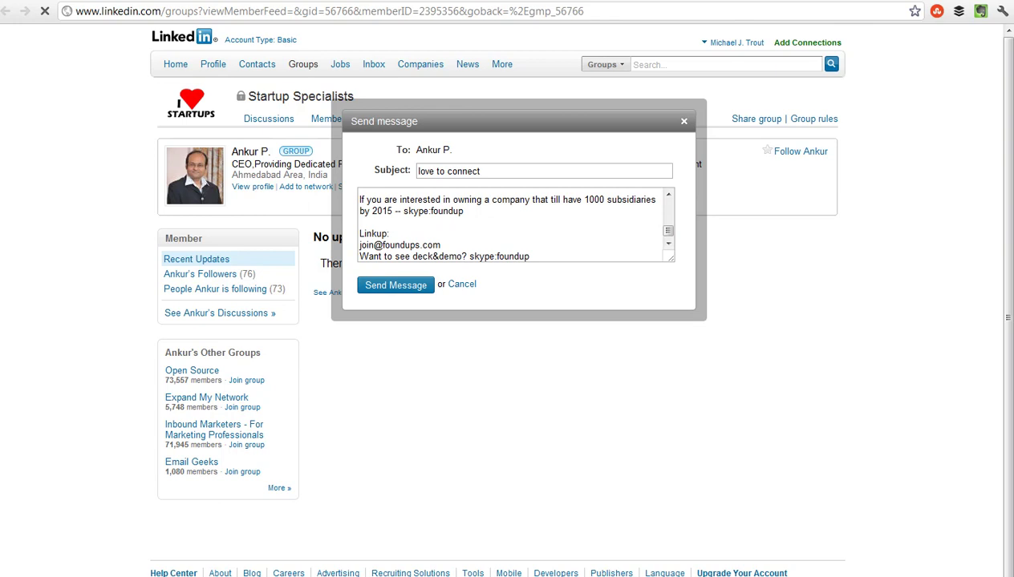
left_click(431, 174)
type("l")
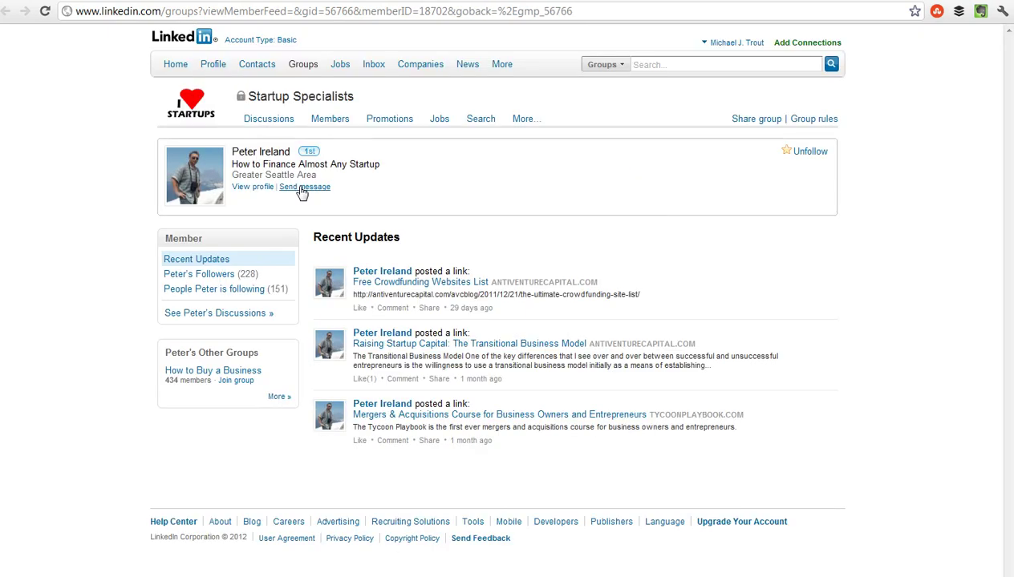
left_click(303, 189)
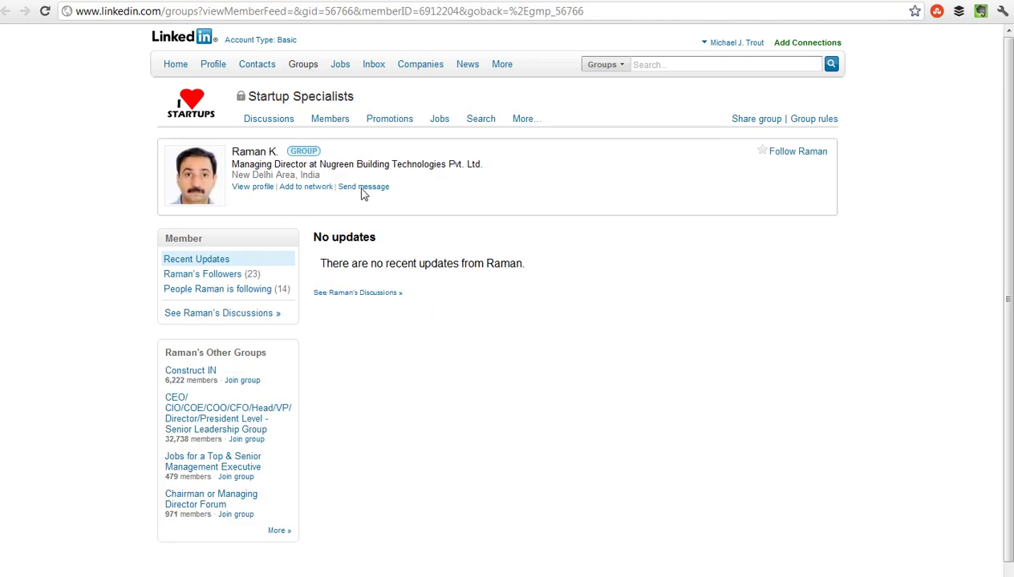
left_click(362, 187)
left_click(427, 198)
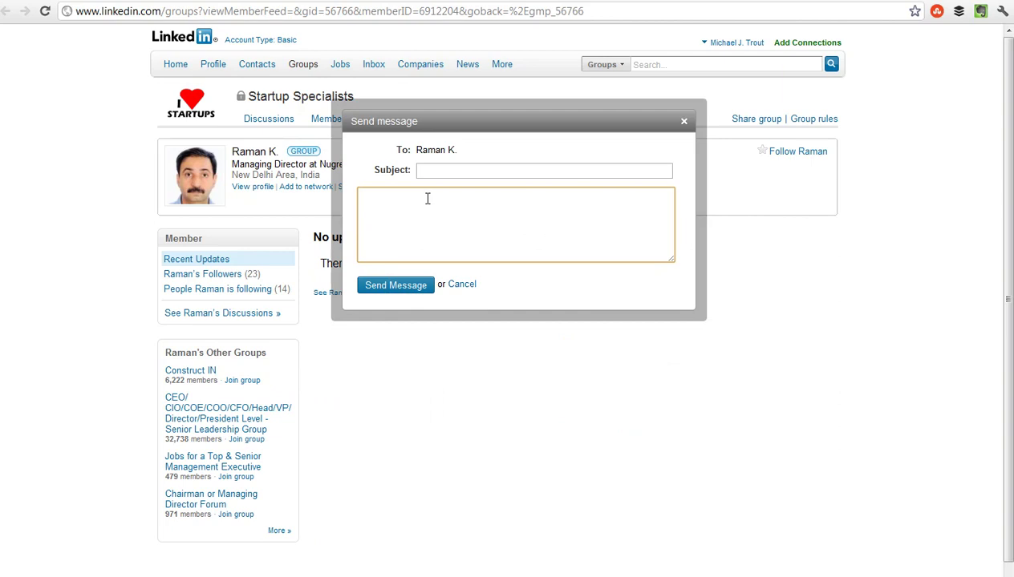
key("ctrl+v")
left_click(436, 175)
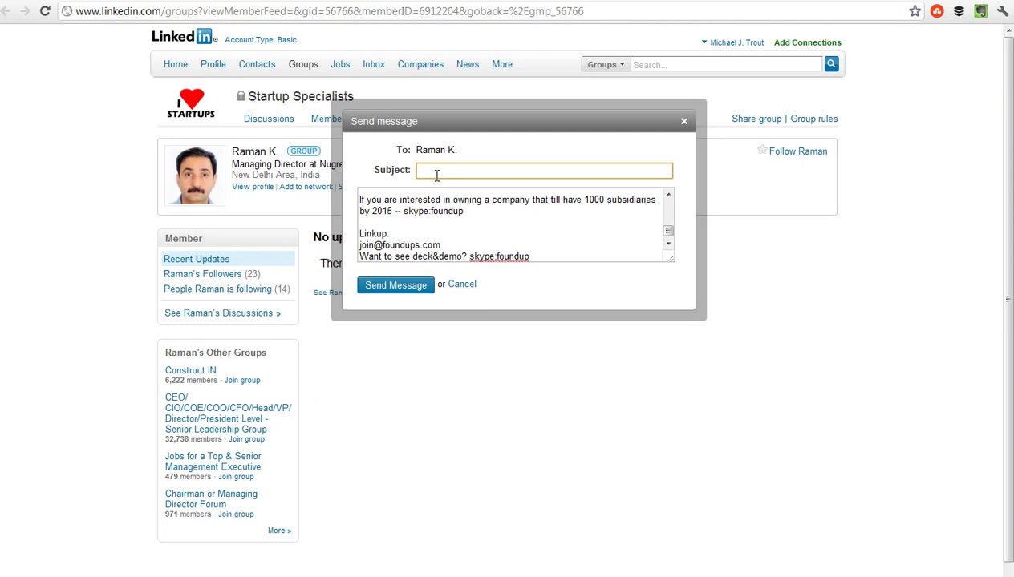
type("l")
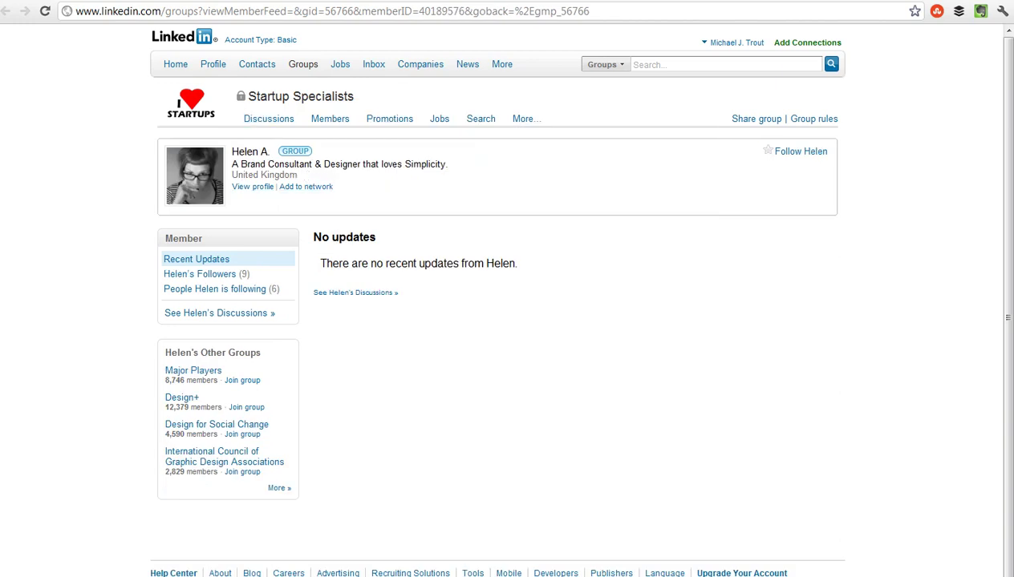
left_click(357, 187)
left_click(385, 206)
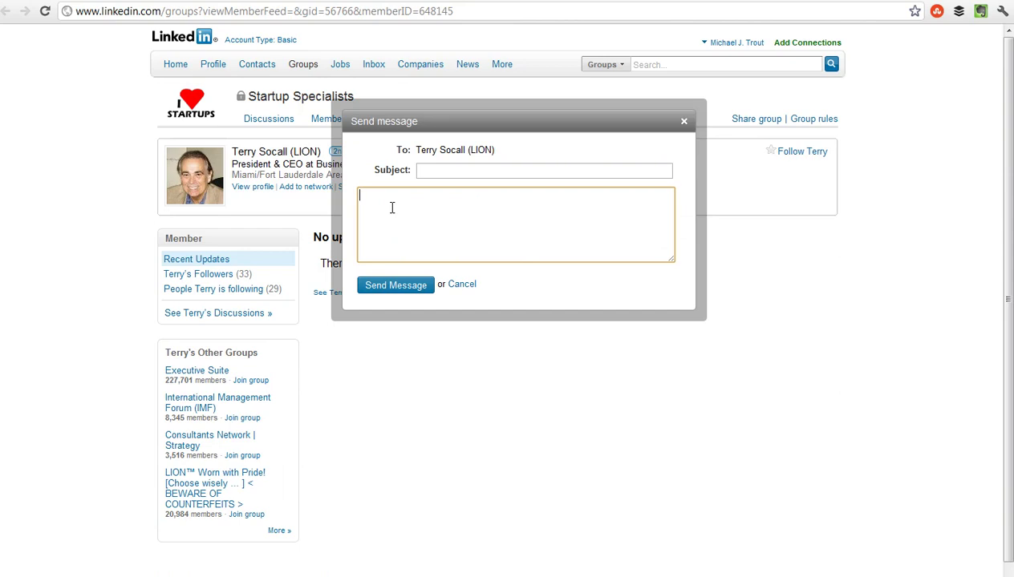
key("ctrl+v")
left_click(416, 171)
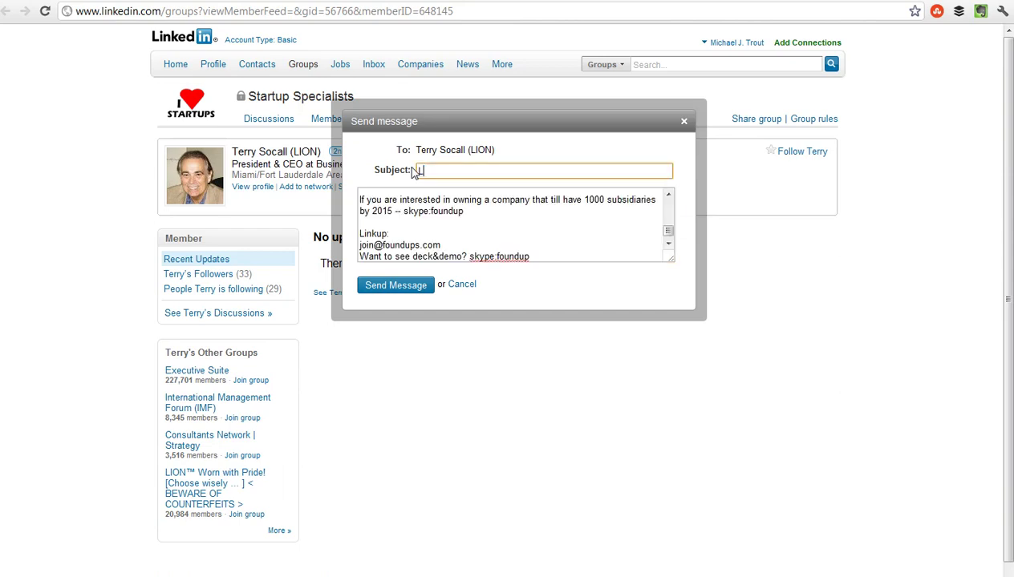
type("Love")
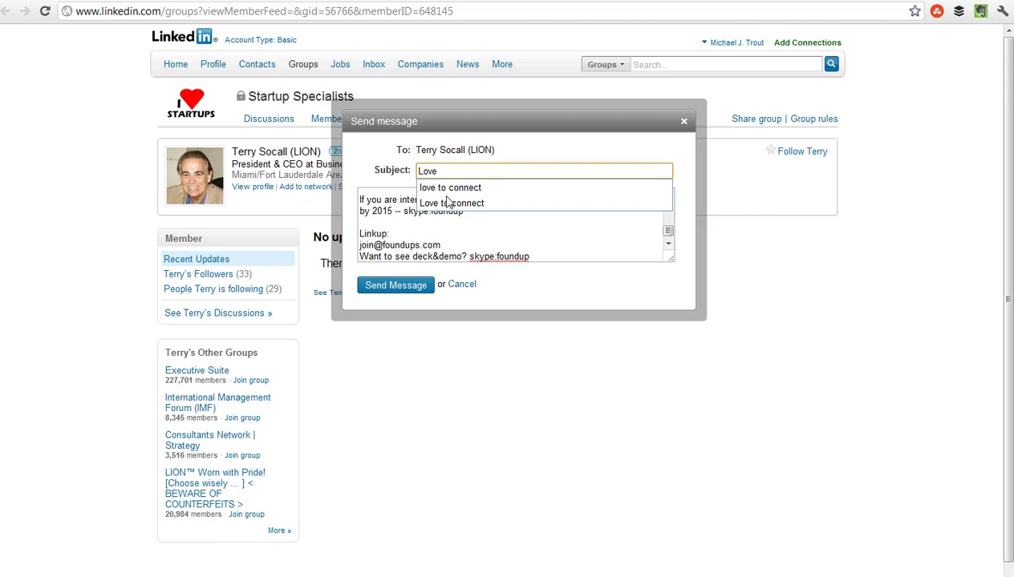
left_click(452, 203)
left_click(405, 289)
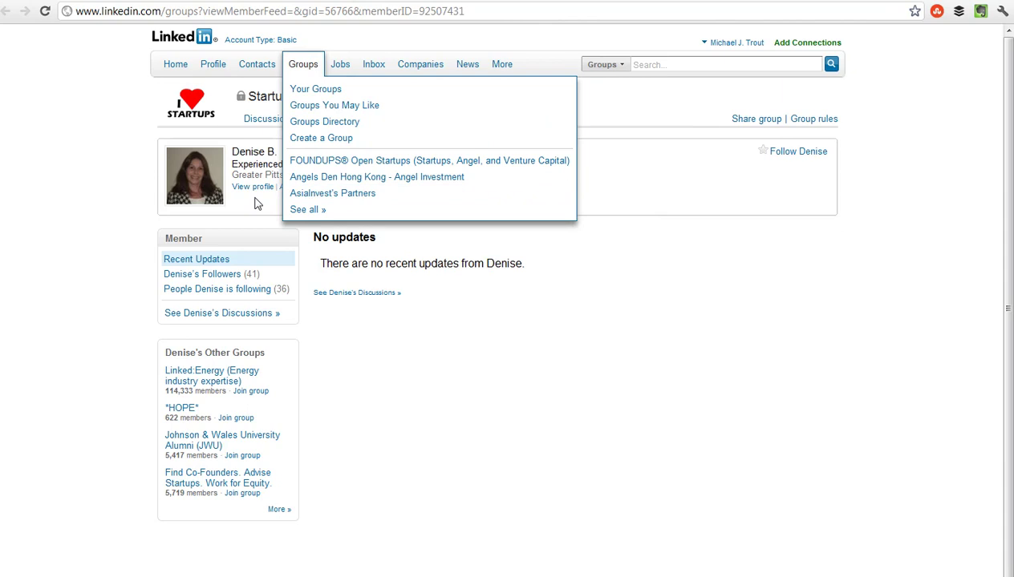
left_click(357, 188)
left_click(387, 206)
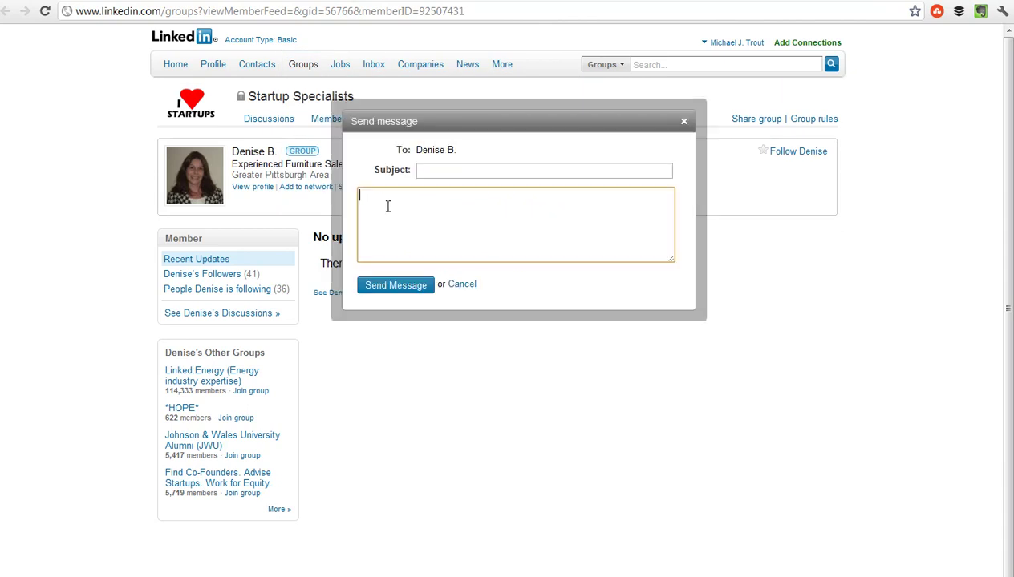